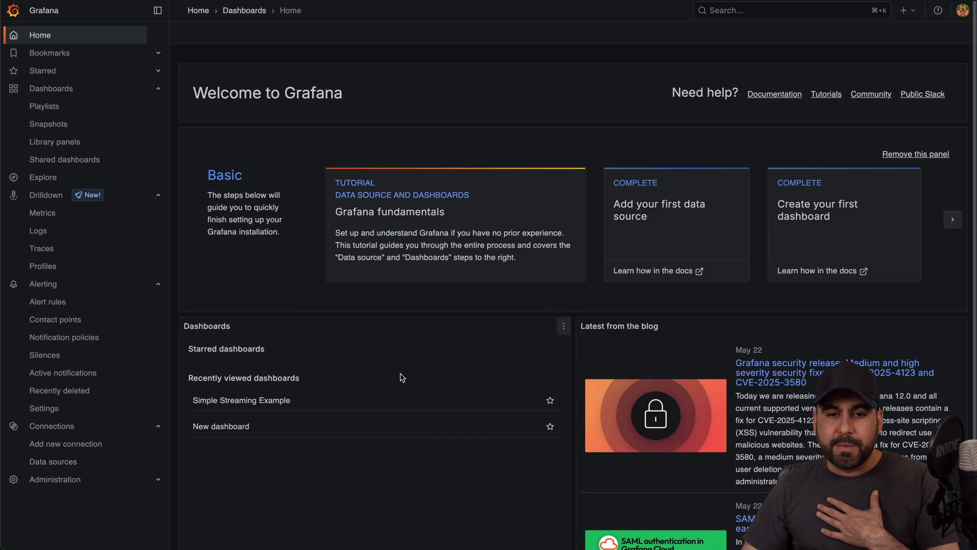
Step: From Hostinger's VPS hosting pricing cards, choose the KVM 2 plan
scroll(402, 378, "down", 1)
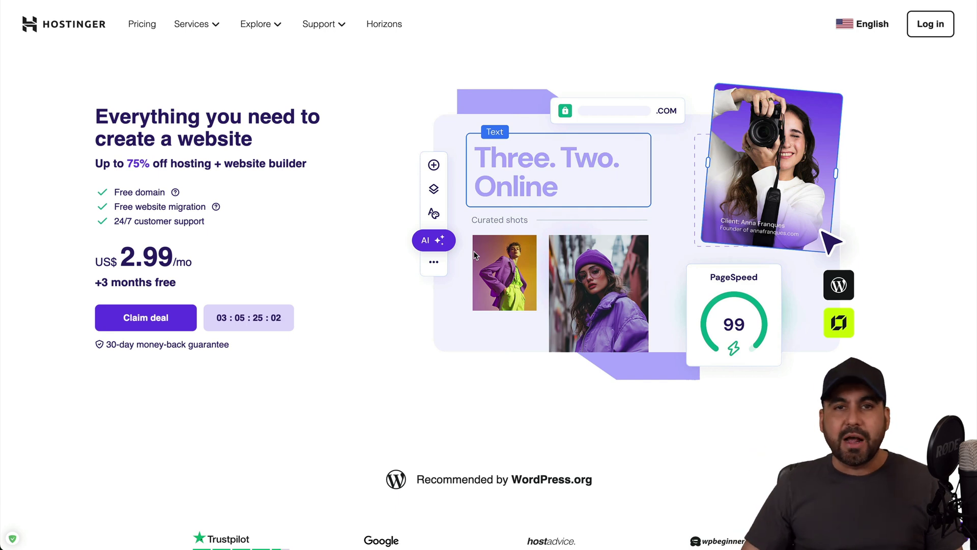
left_click(192, 25)
left_click(441, 296)
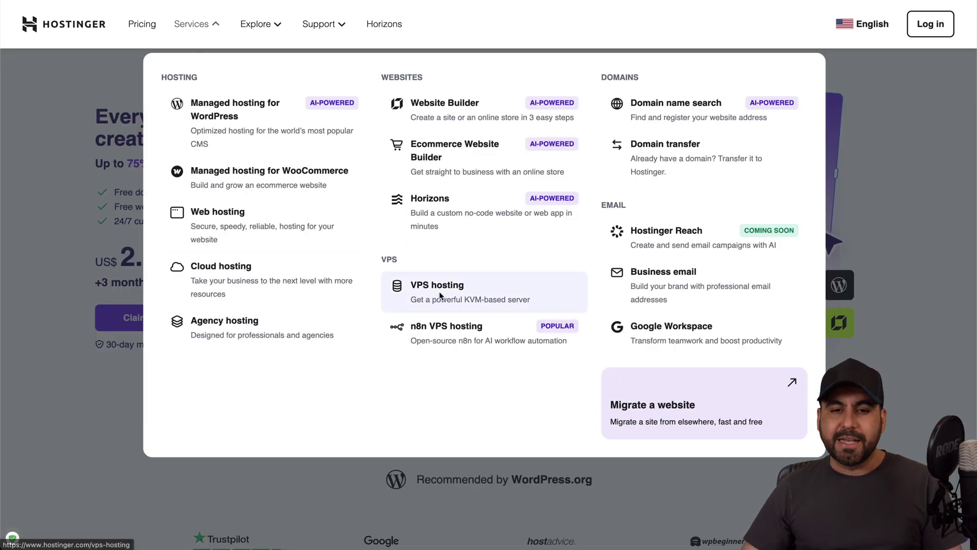
scroll(438, 340, "down", 10)
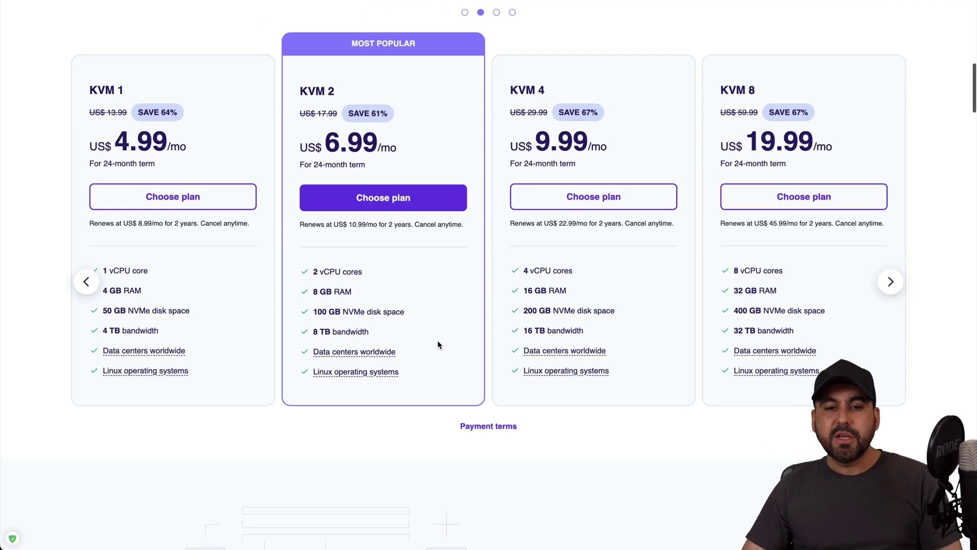
scroll(438, 340, "up", 15)
scroll(438, 340, "down", 3)
scroll(438, 345, "down", 10)
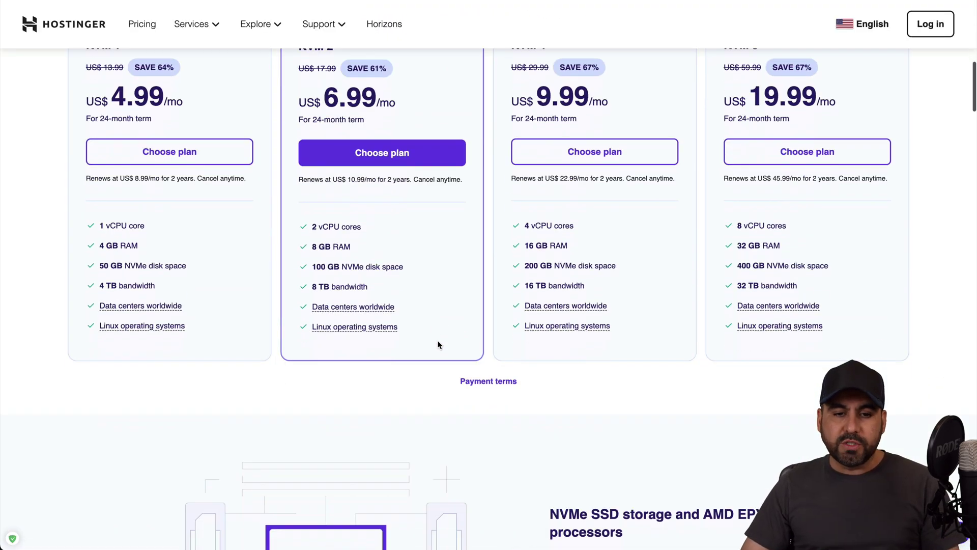
scroll(438, 344, "up", 2)
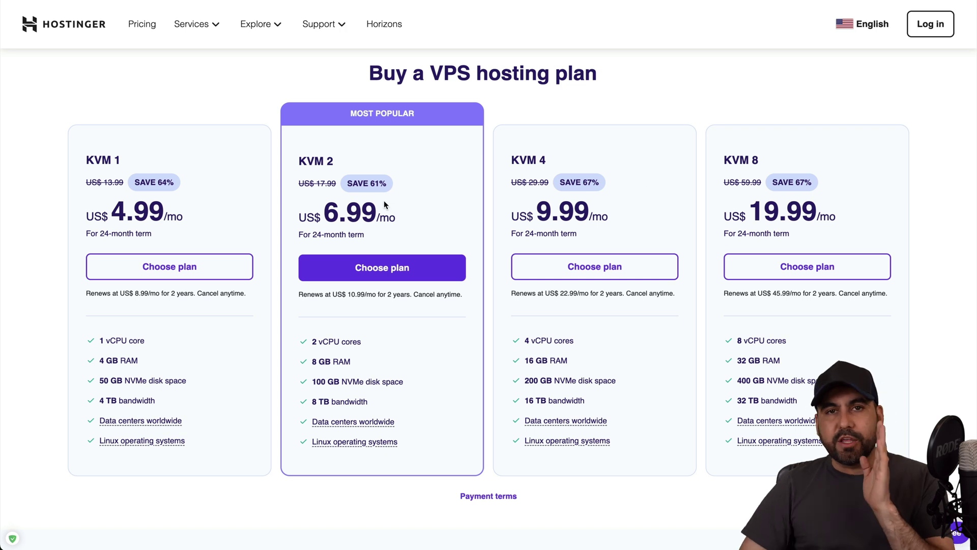
left_click(398, 278)
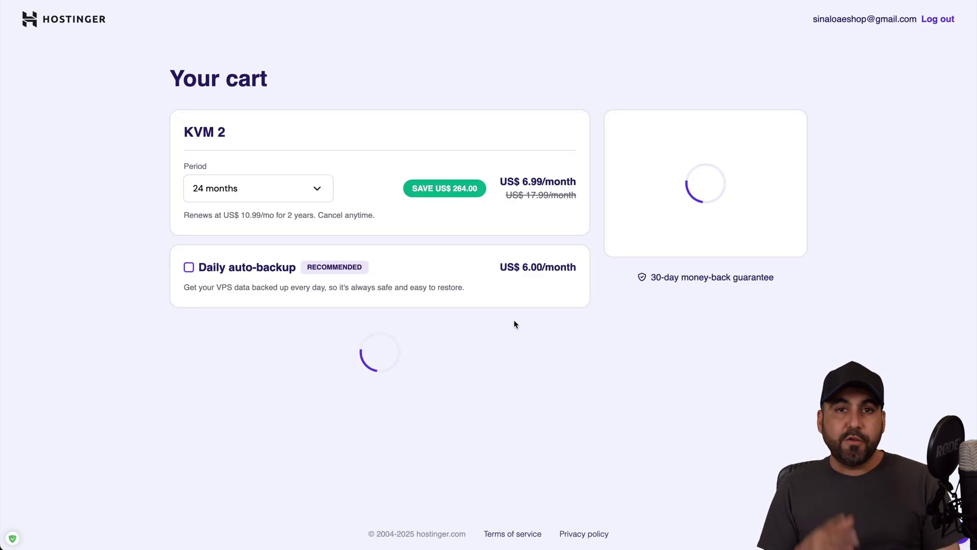
Step: Keep the 24-month billing period and select Grafana as the server application
left_click(275, 187)
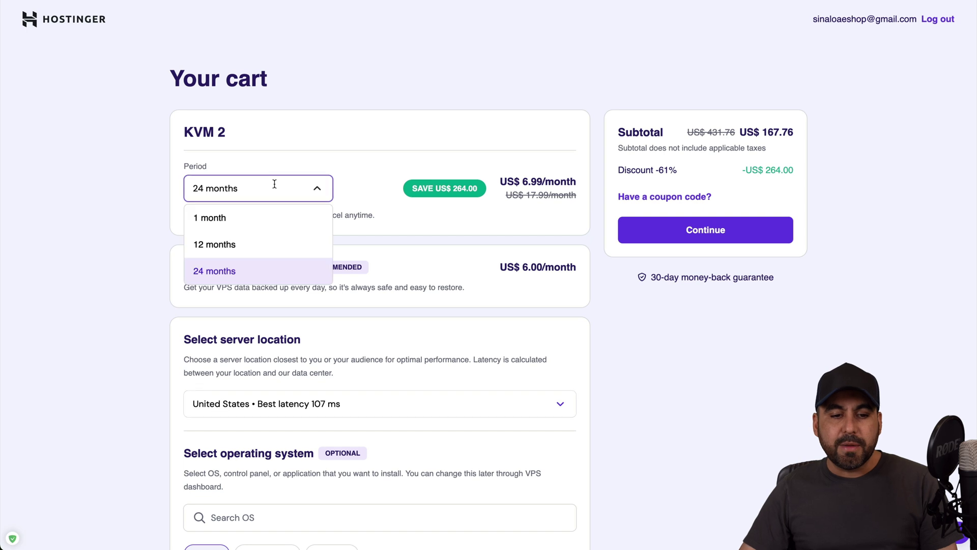
left_click(236, 270)
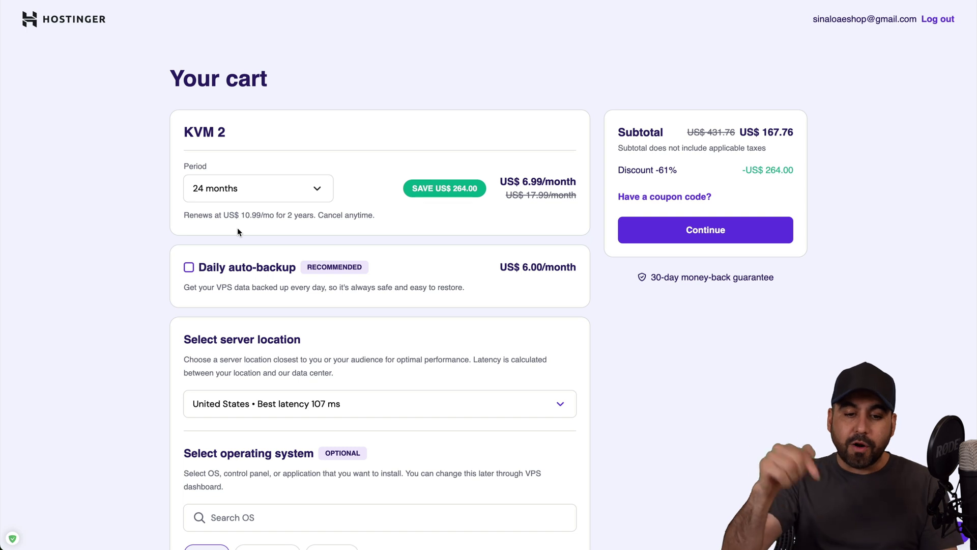
scroll(238, 232, "down", 5)
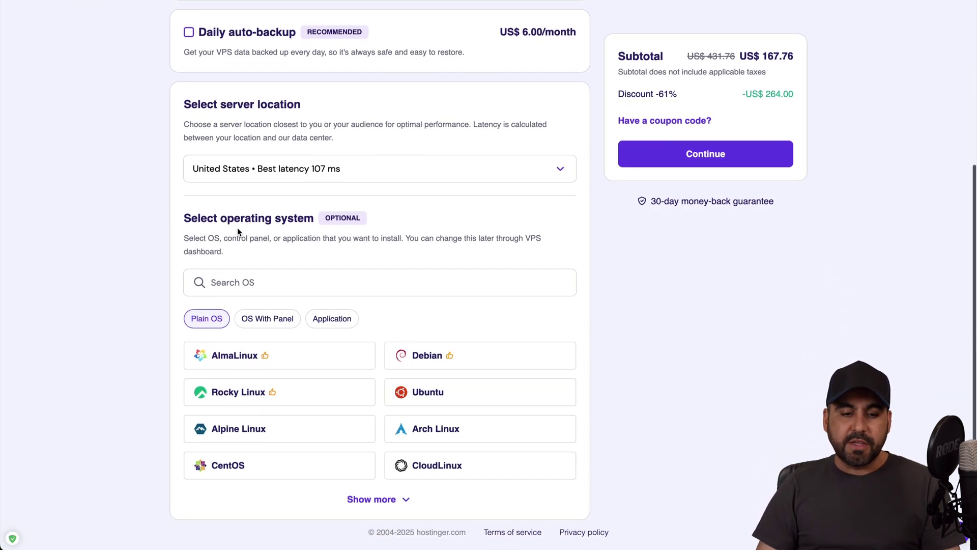
left_click(338, 325)
left_click(377, 495)
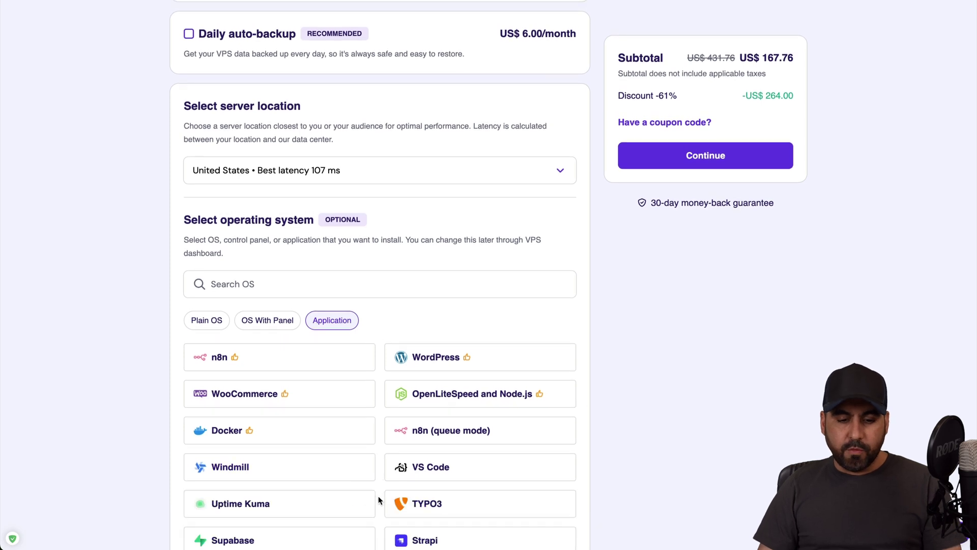
scroll(380, 481, "down", 7)
scroll(381, 484, "down", 7)
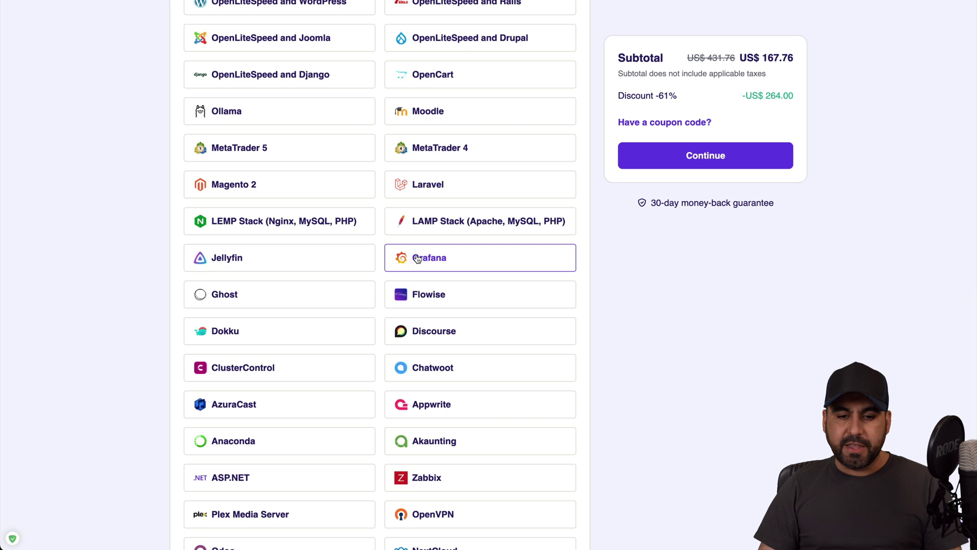
left_click(428, 258)
left_click(634, 367)
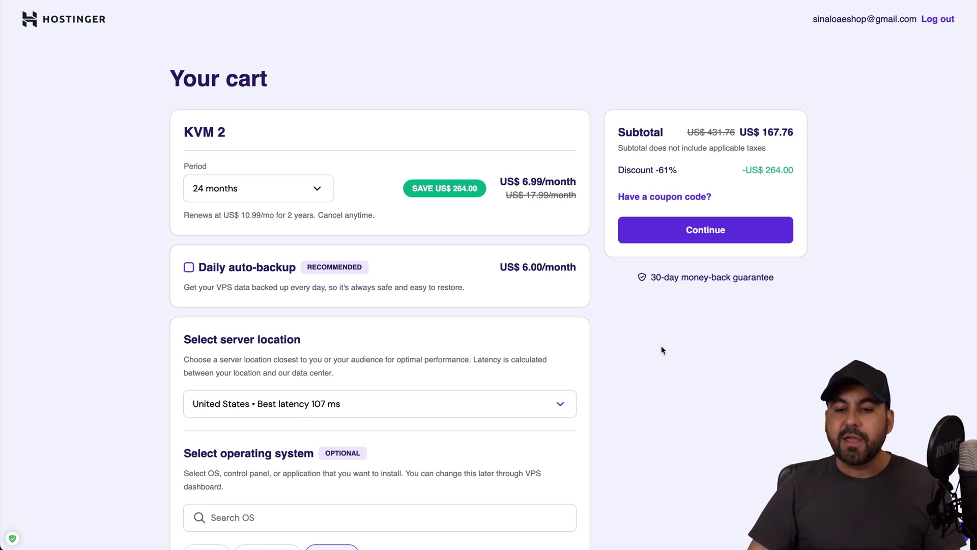
Step: Apply the coupon code SAAXMASTER to the KVM 2 order
left_click(664, 197)
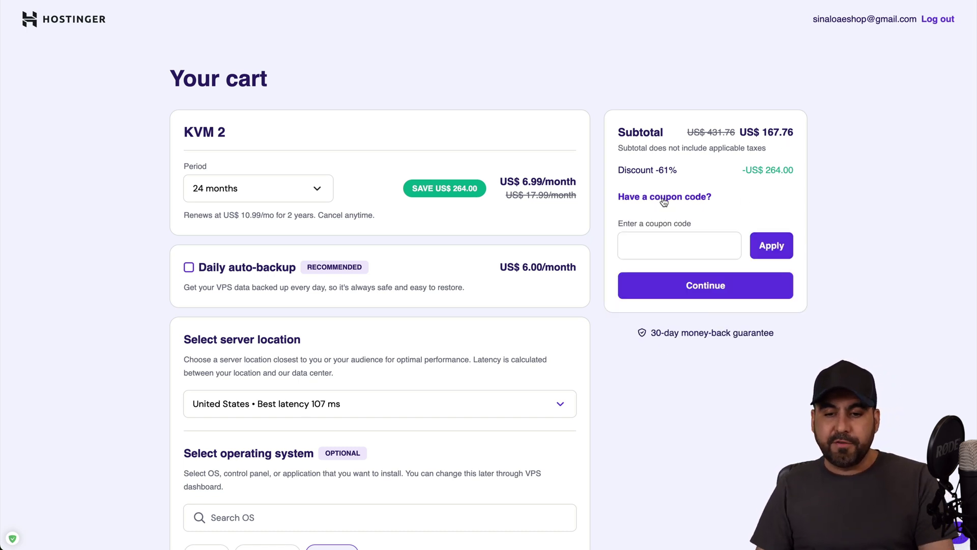
left_click(693, 246)
type("SAAXMASTER")
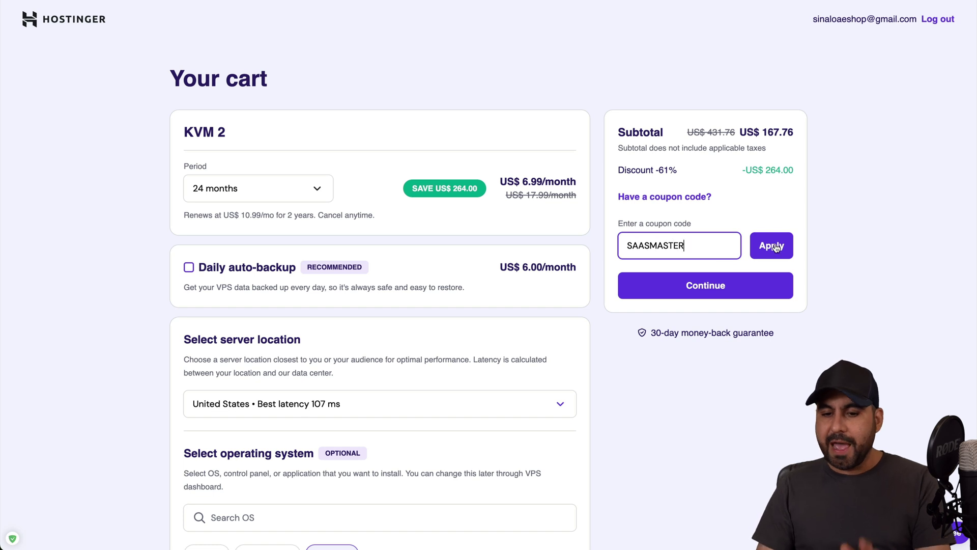
left_click(773, 245)
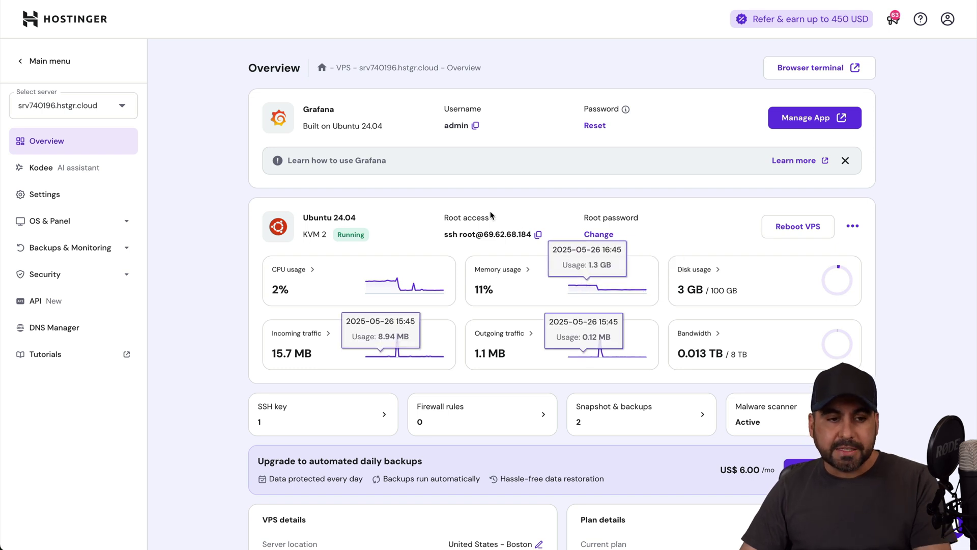
Step: Open the Operating System settings of the WordPress VPS in hPanel
left_click(43, 73)
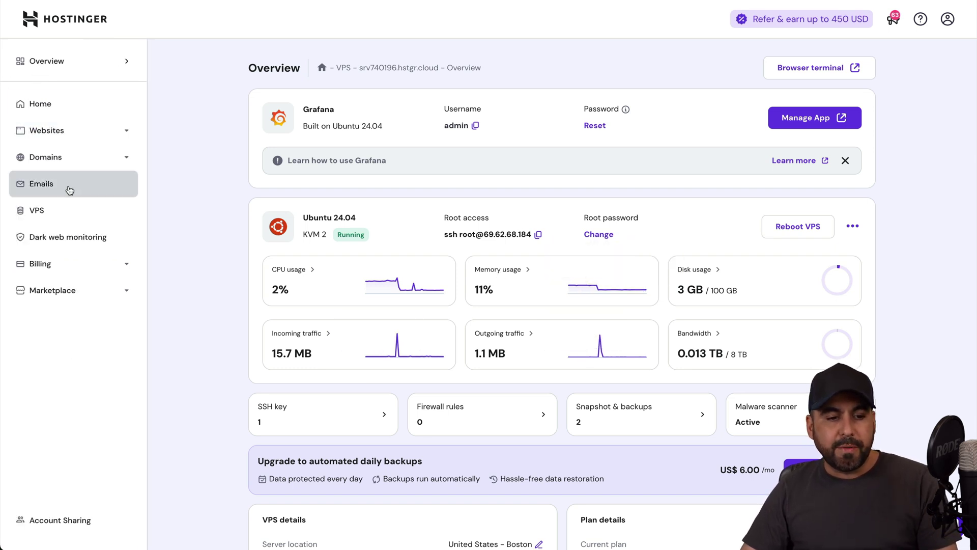
left_click(67, 209)
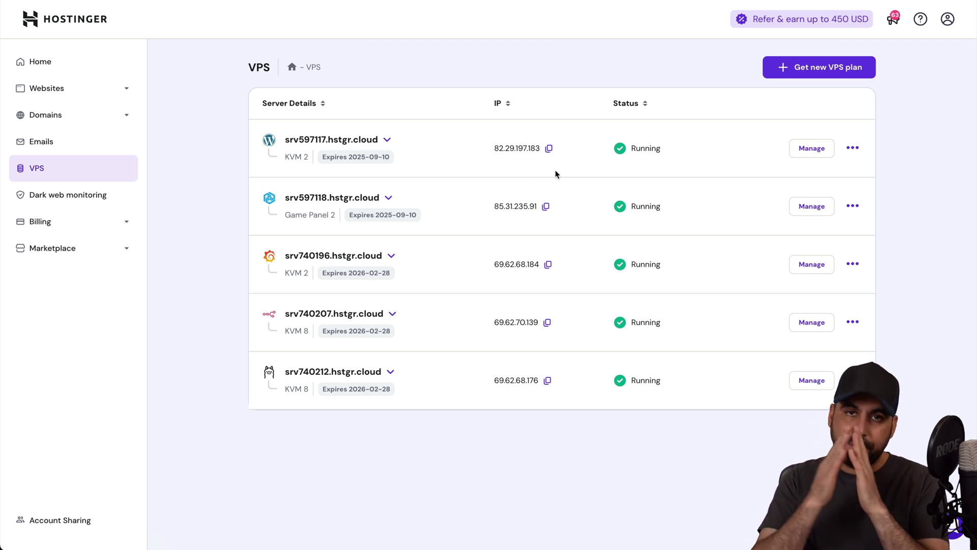
left_click(813, 148)
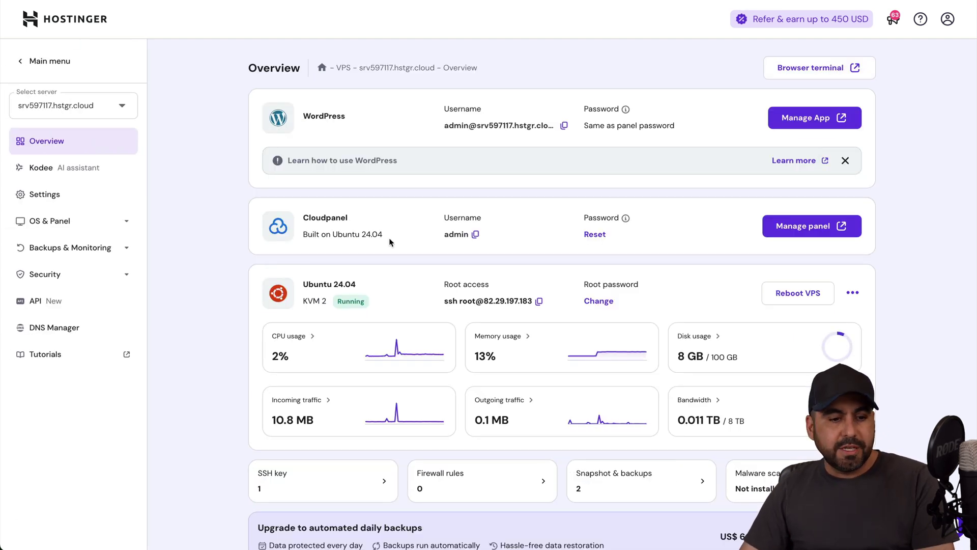
left_click(78, 223)
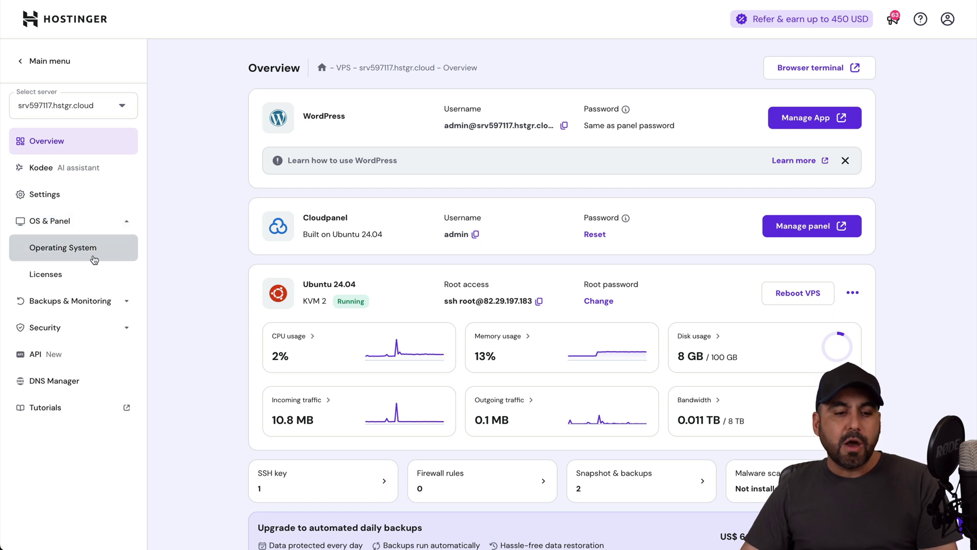
left_click(93, 254)
Step: Select Grafana from the full list of applications as the new OS
scroll(598, 247, "down", 5)
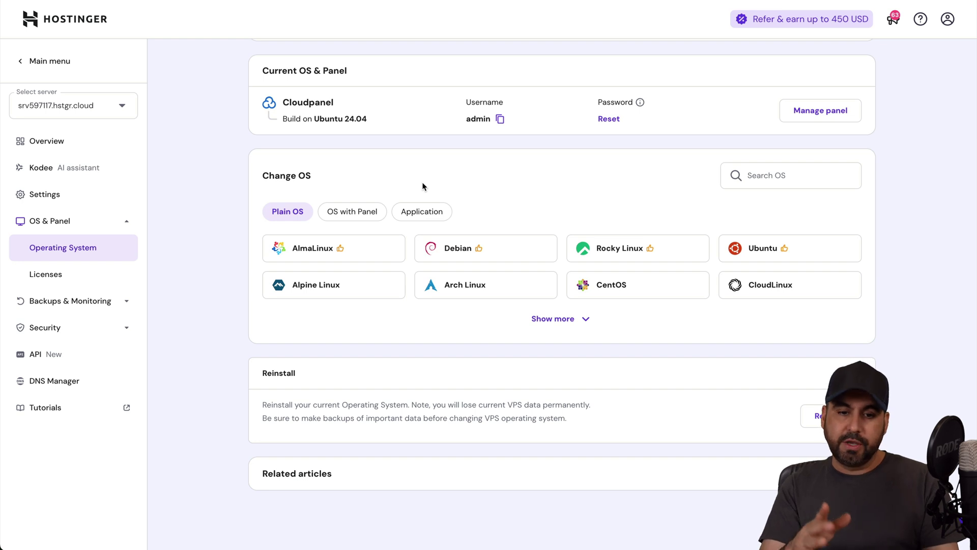
left_click(413, 211)
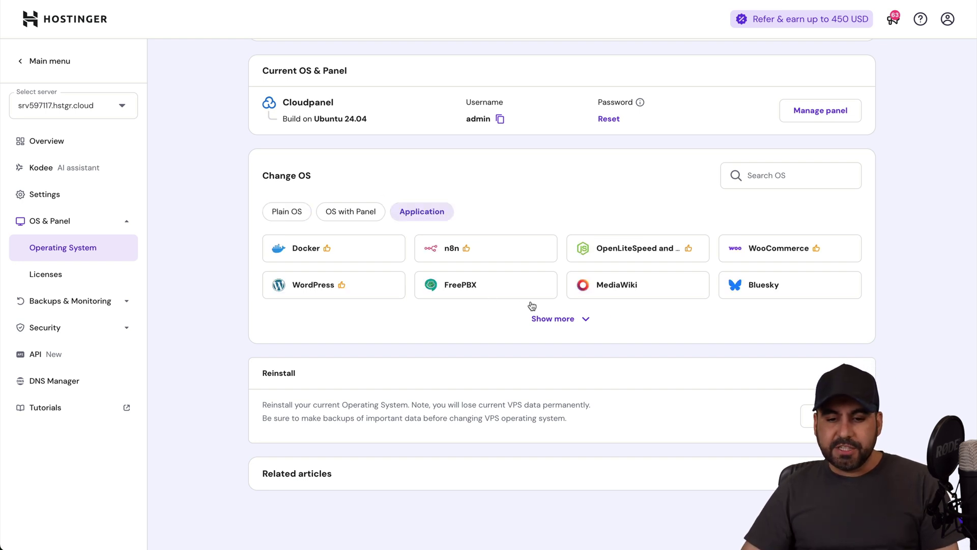
left_click(558, 319)
scroll(568, 366, "down", 3)
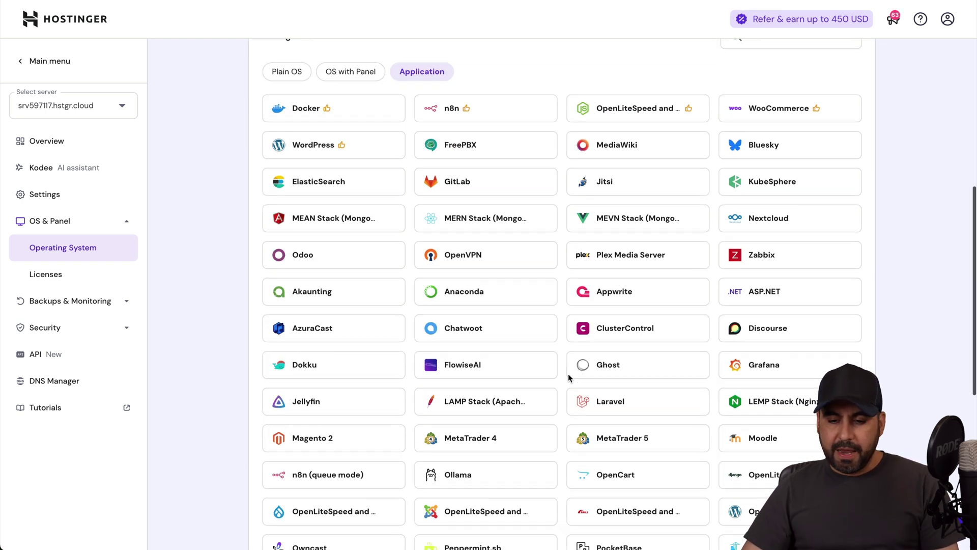
left_click(762, 347)
Step: Accept the data-loss warning and confirm Grafana with a generated, copied panel password
left_click(600, 356)
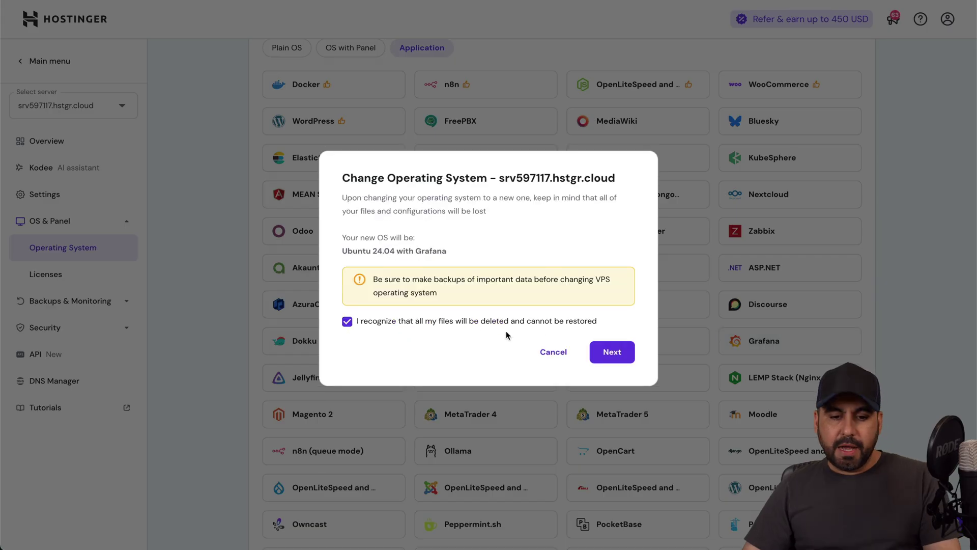
left_click(602, 353)
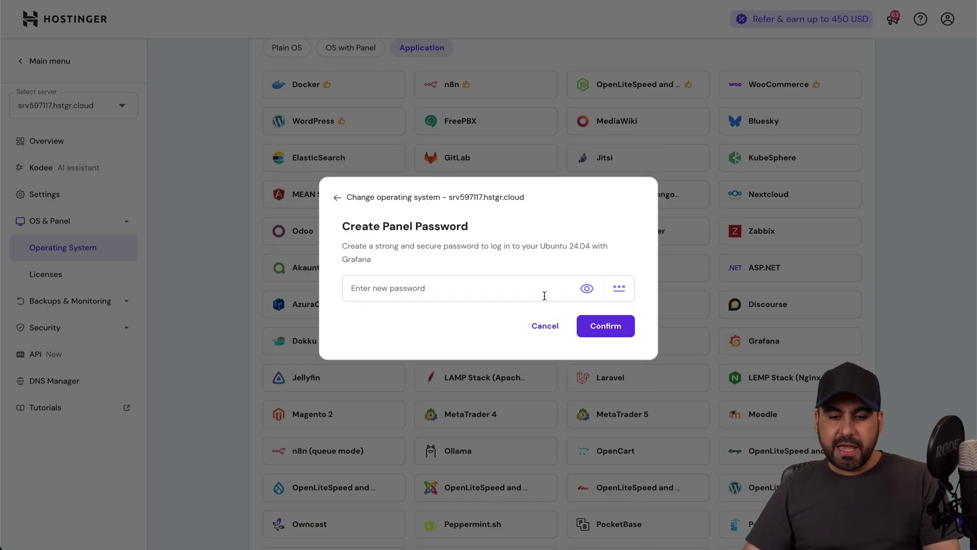
left_click(619, 288)
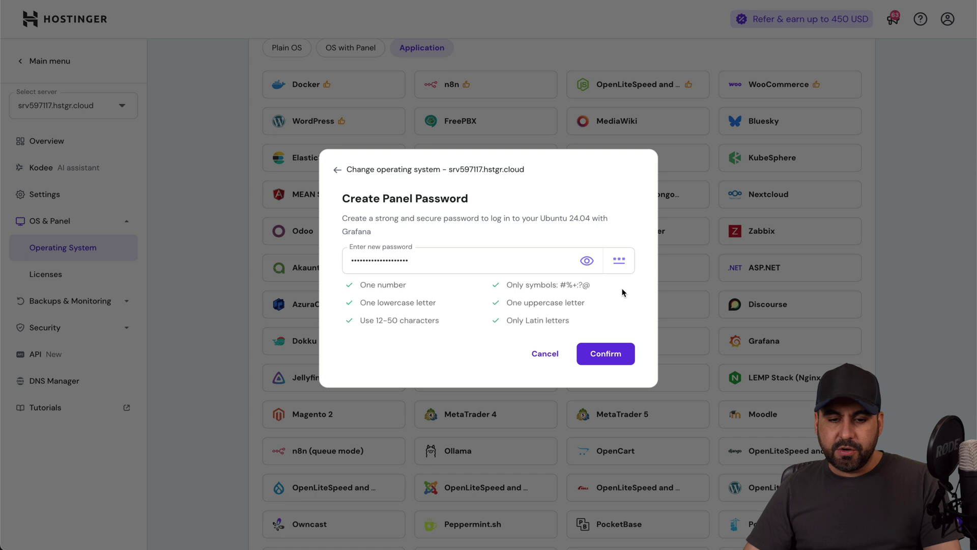
double_click(534, 262)
left_click(587, 261)
triple_click(483, 259)
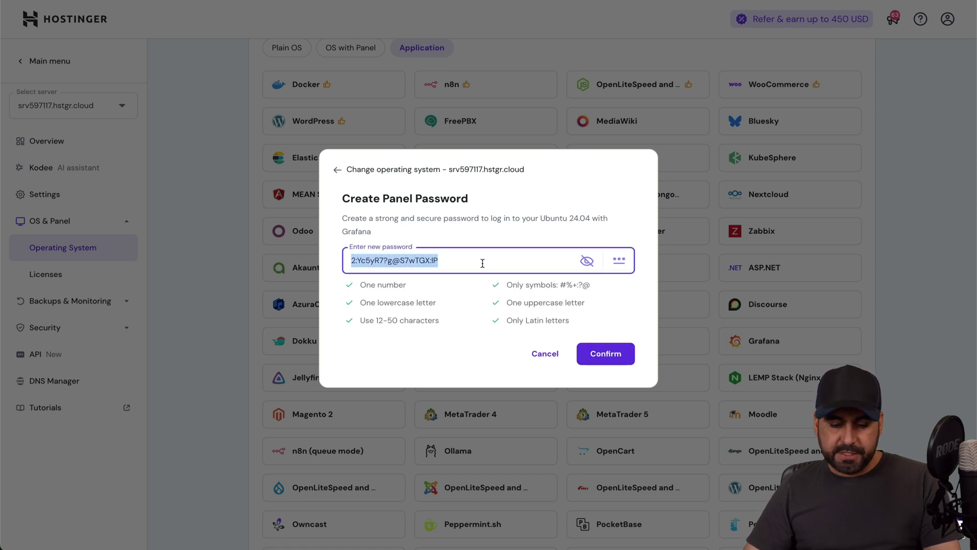
left_click(608, 356)
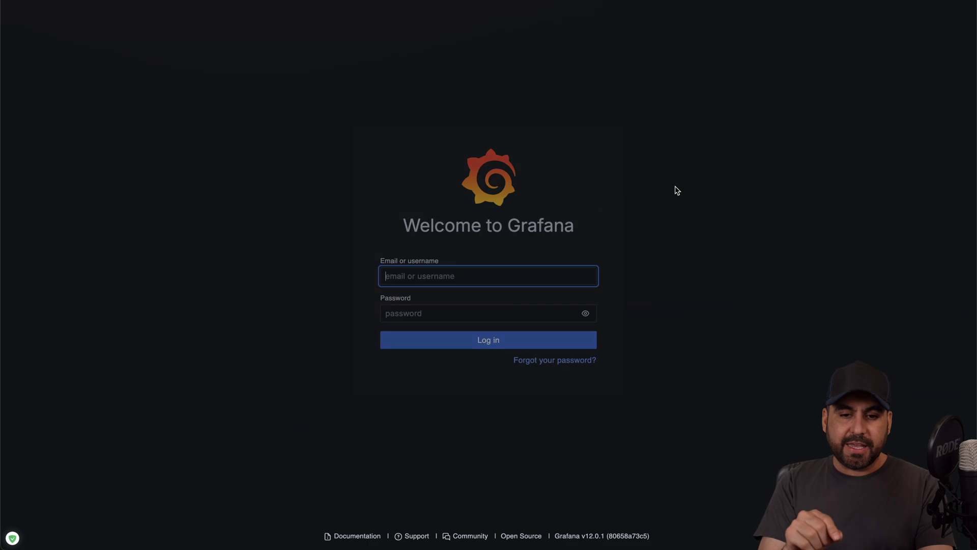
Step: Log in to Grafana as admin using the pasted account password
type("admin")
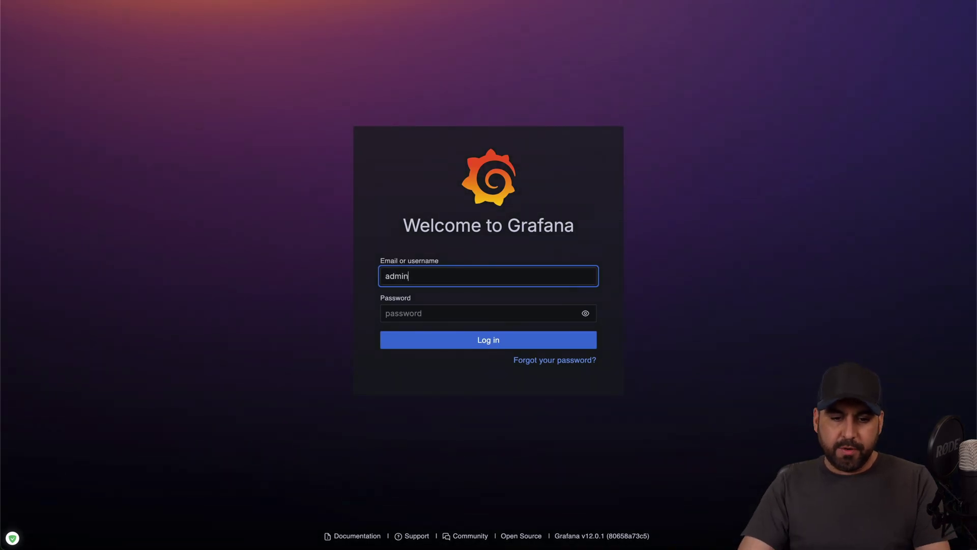
key("Tab")
key("super+v")
left_click(507, 344)
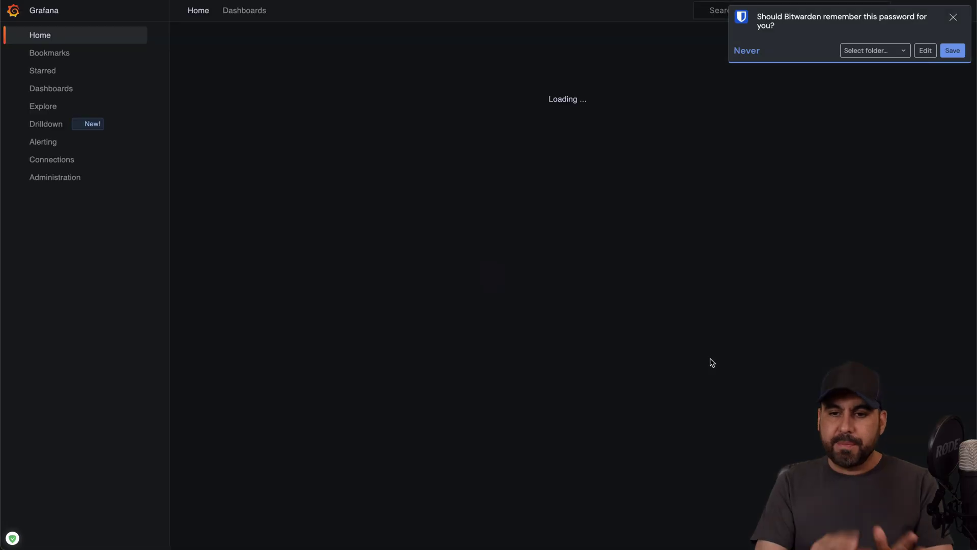
Step: Dismiss the Bitwarden and Chrome save-password prompts, then open and close the admin account menu
left_click(954, 18)
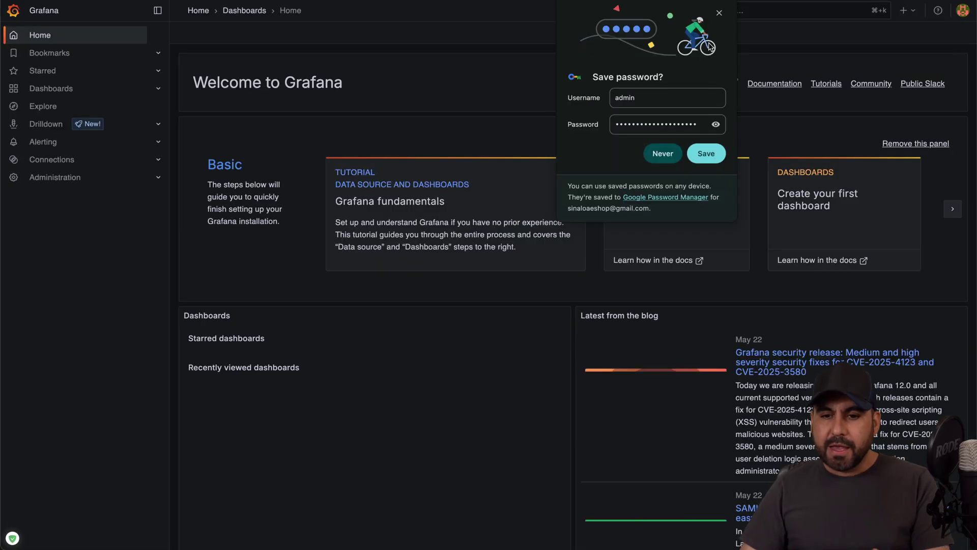
left_click(719, 13)
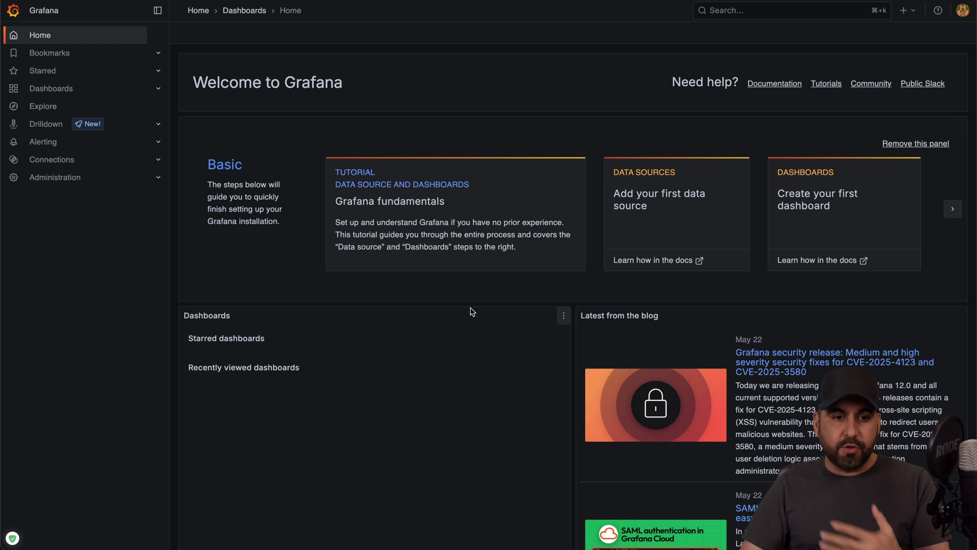
left_click(963, 10)
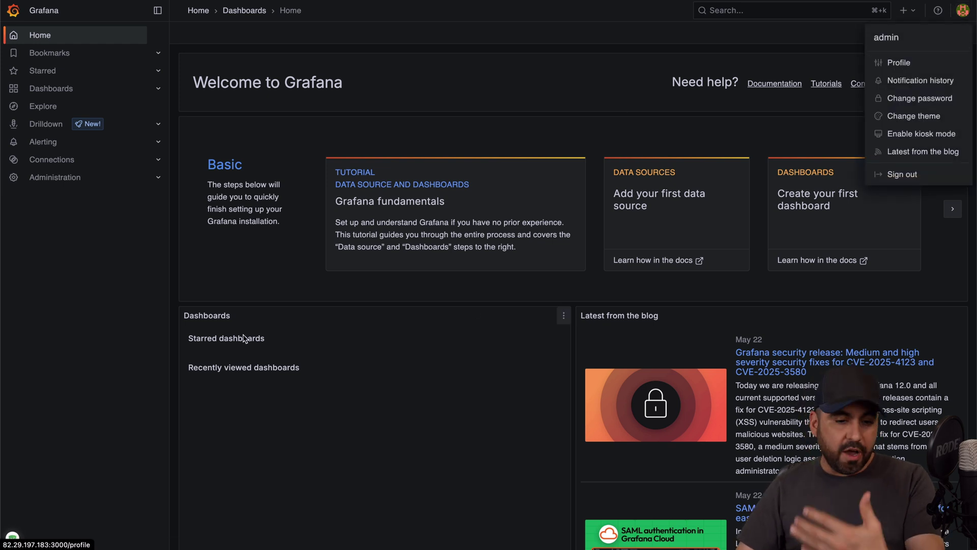
left_click(351, 413)
Step: Go from Administration to the Add new connection page and browse the data source plugins
left_click(109, 184)
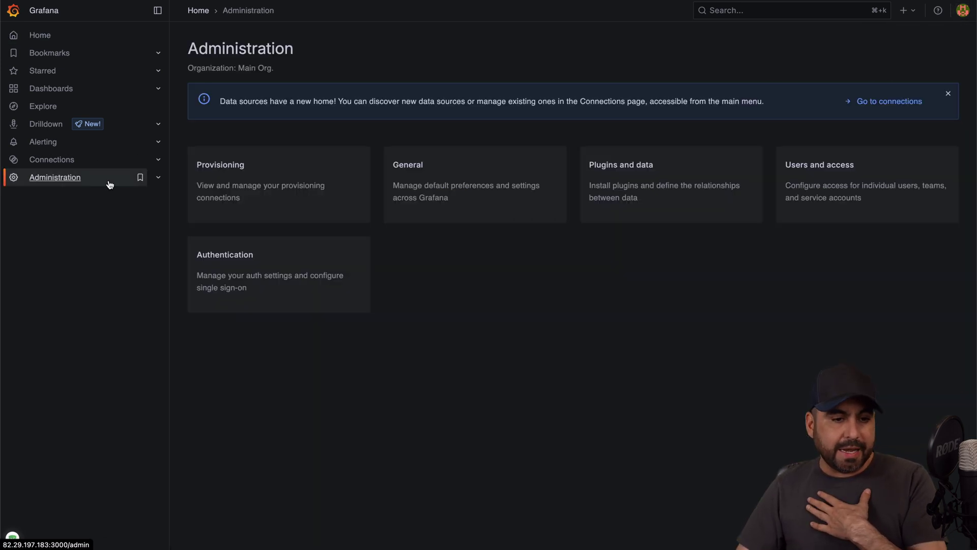
left_click(93, 162)
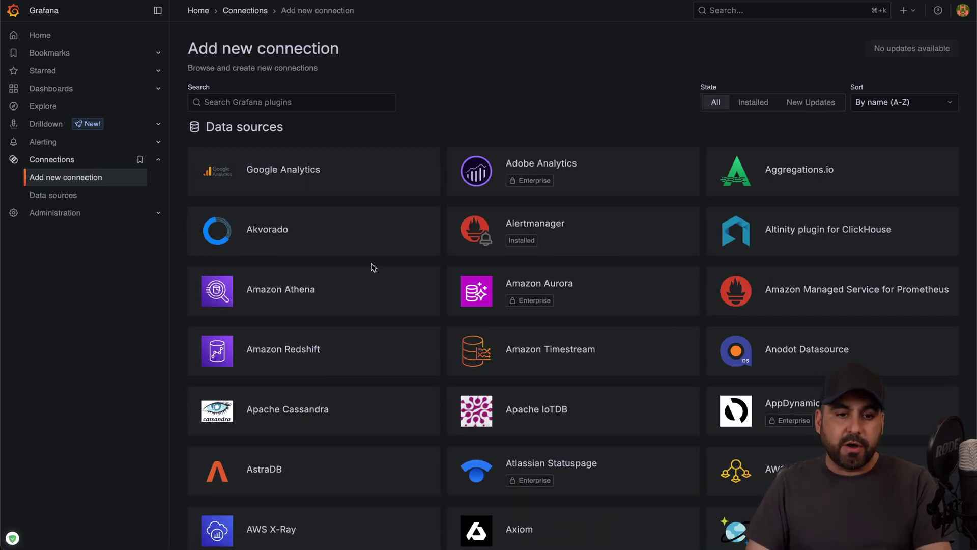
scroll(338, 324, "down", 15)
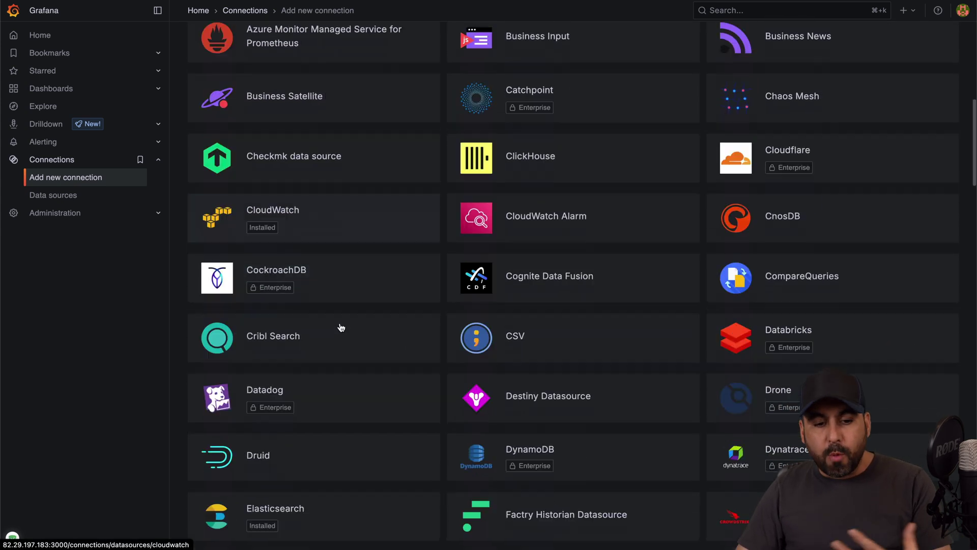
scroll(341, 326, "down", 3)
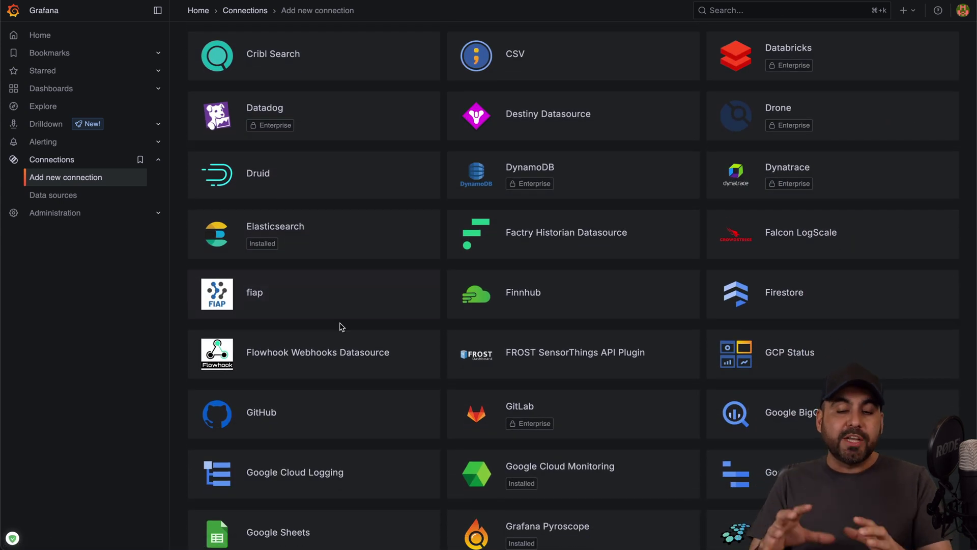
scroll(341, 326, "down", 2)
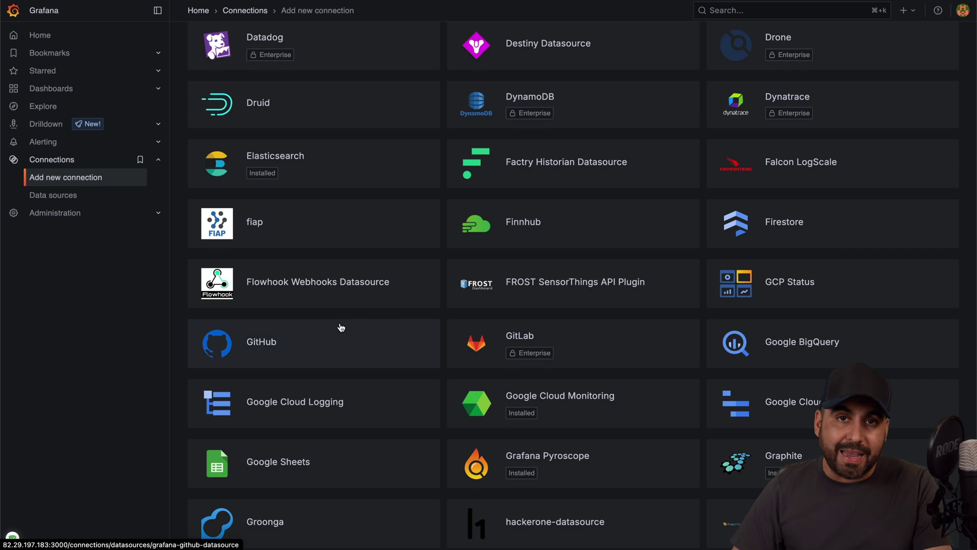
scroll(341, 327, "down", 7)
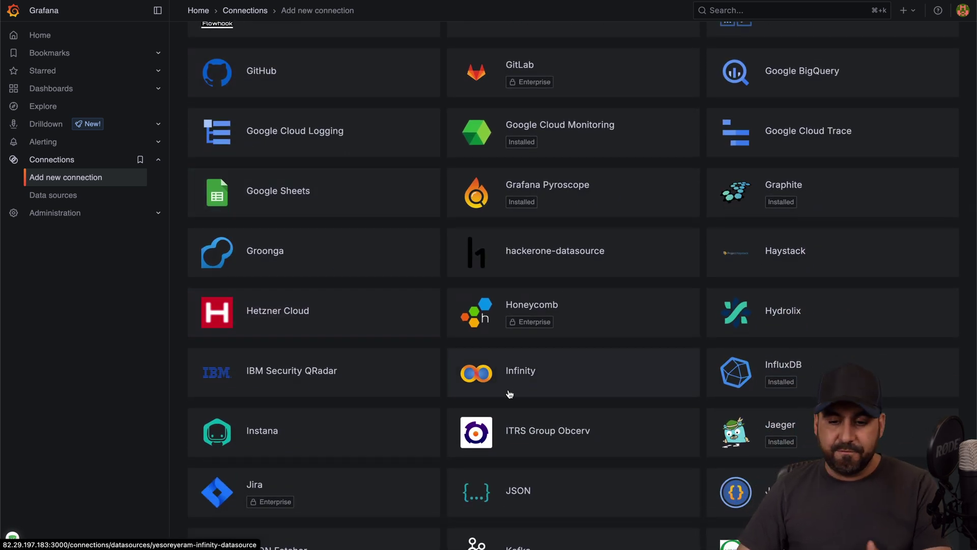
scroll(508, 395, "down", 6)
scroll(509, 393, "down", 3)
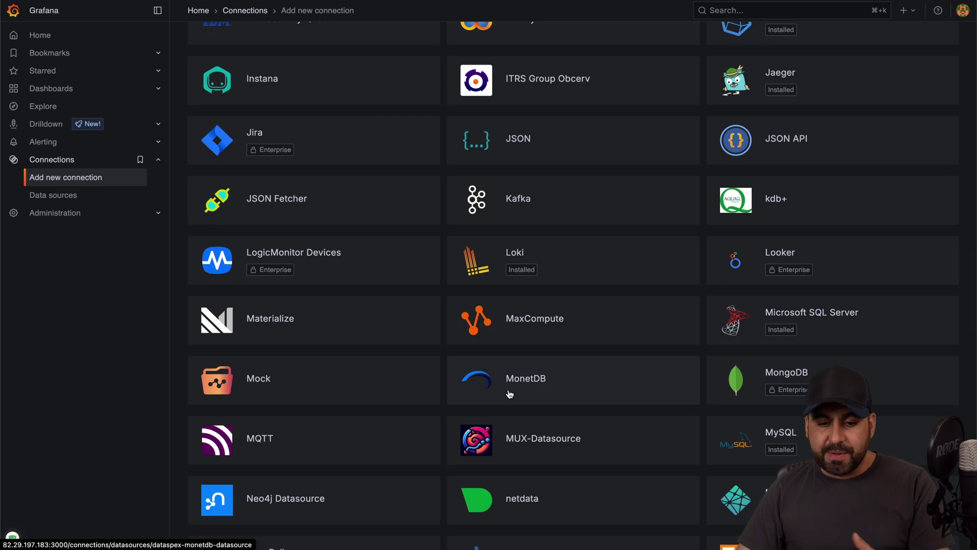
scroll(509, 394, "down", 5)
scroll(509, 393, "up", 20)
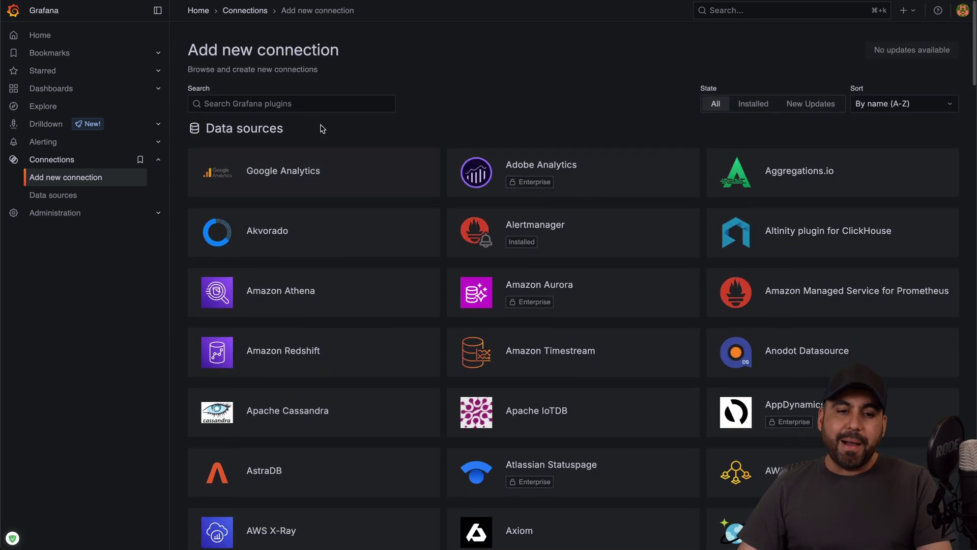
left_click(313, 106)
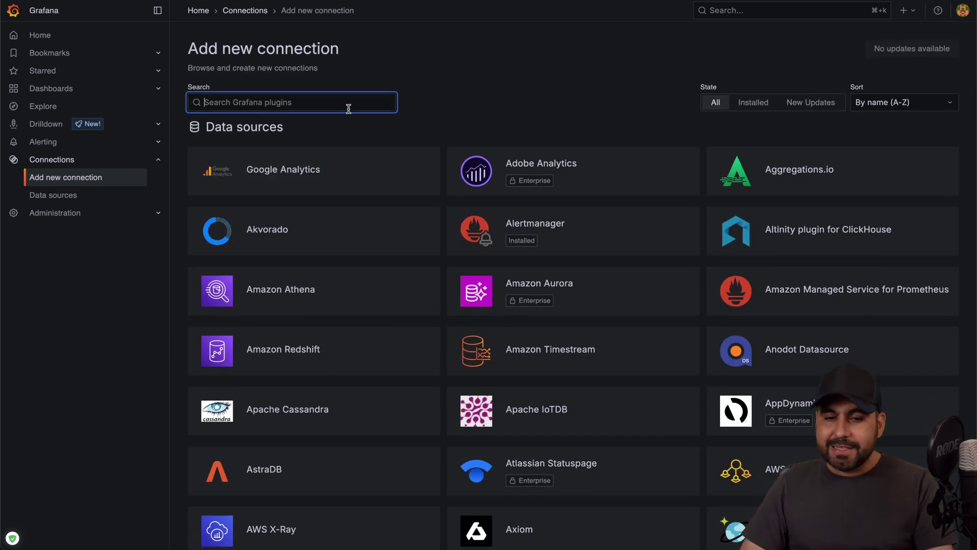
type("api")
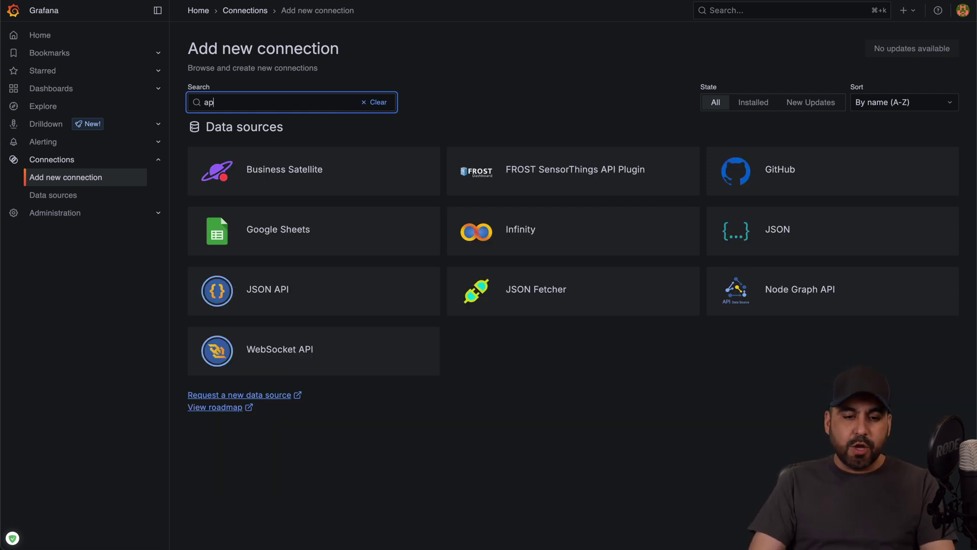
key("BackSpace")
key("BackSpace")
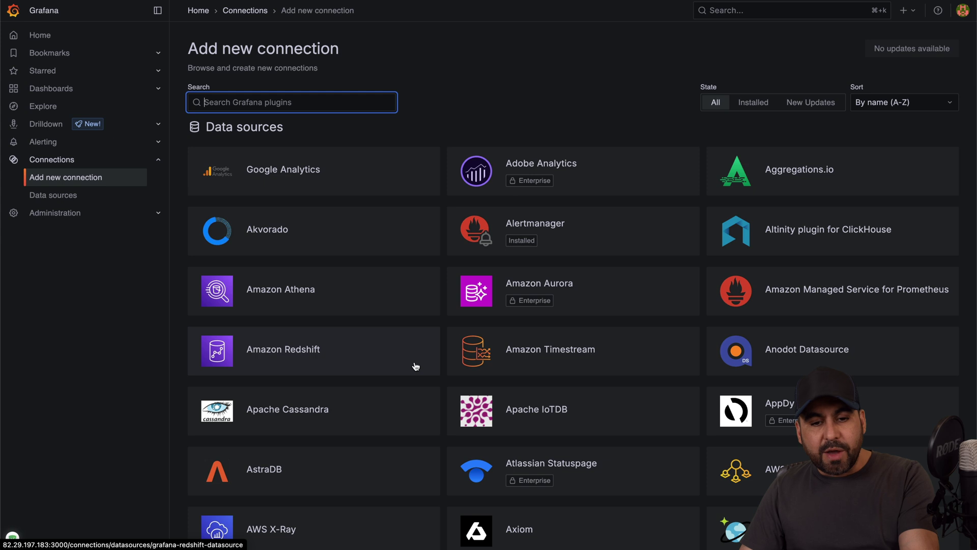
Step: Search 'test', add TestData as grafana-testdata-datasource and save & test it
left_click(101, 91)
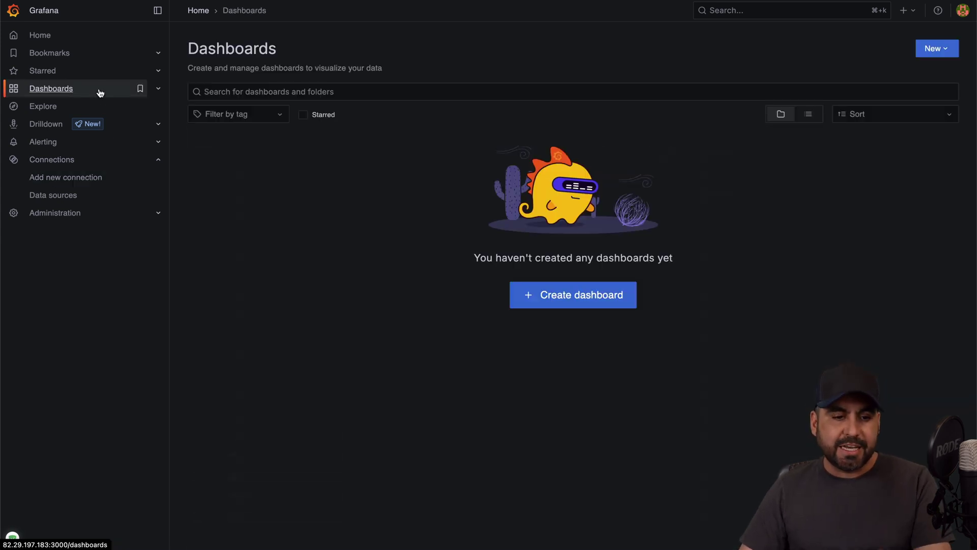
left_click(94, 179)
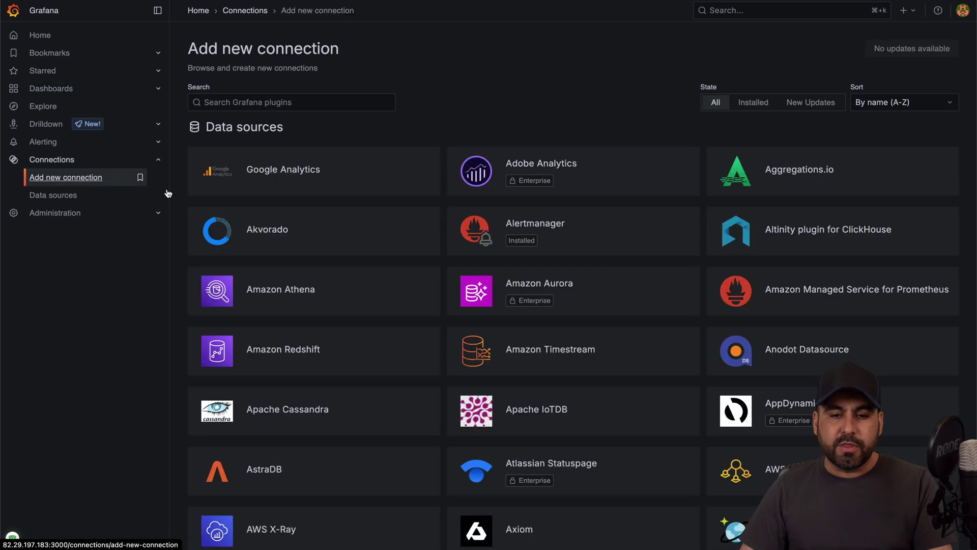
left_click(299, 102)
type("test")
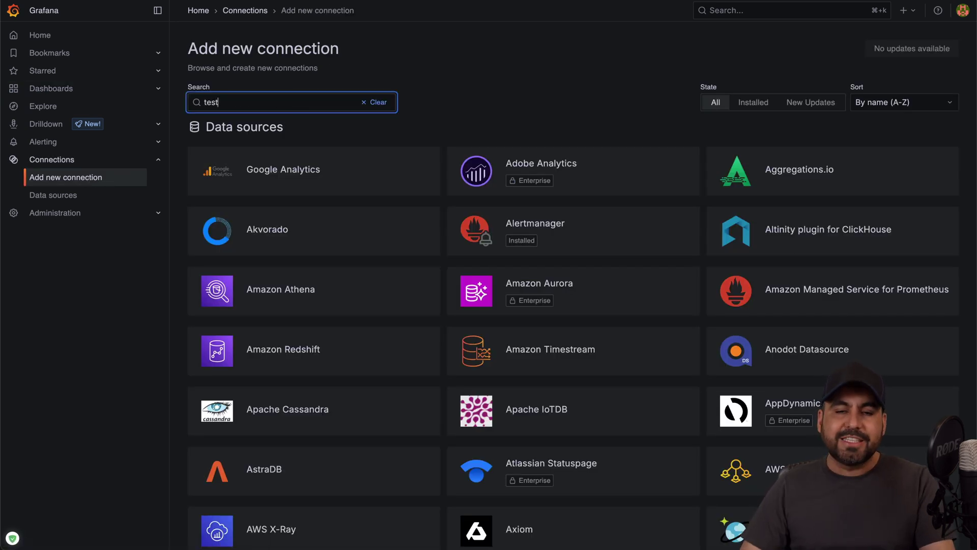
left_click(804, 171)
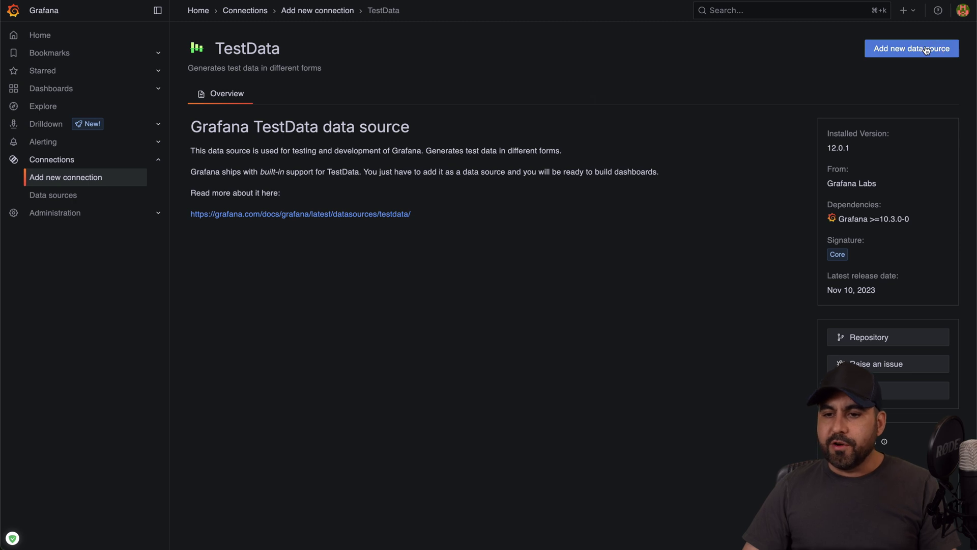
left_click(926, 50)
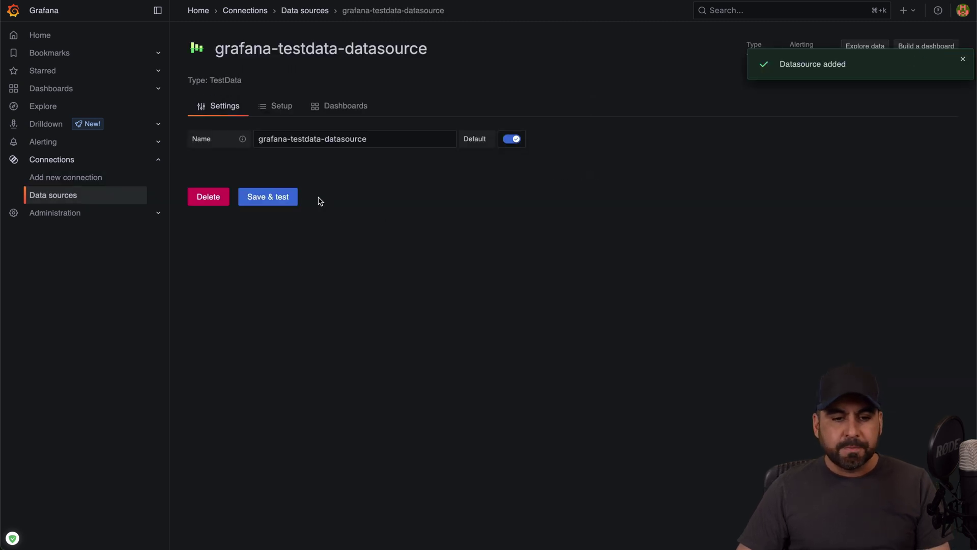
left_click(277, 197)
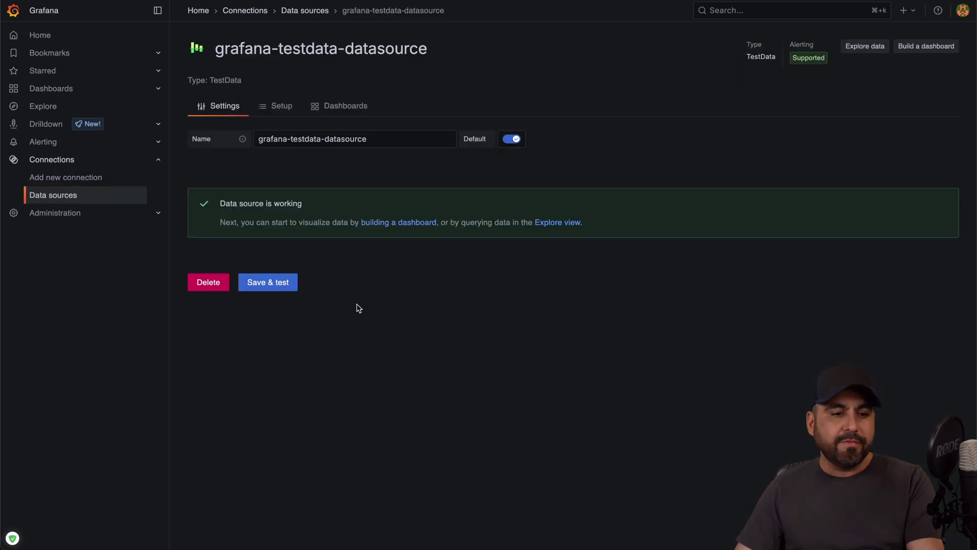
left_click(83, 92)
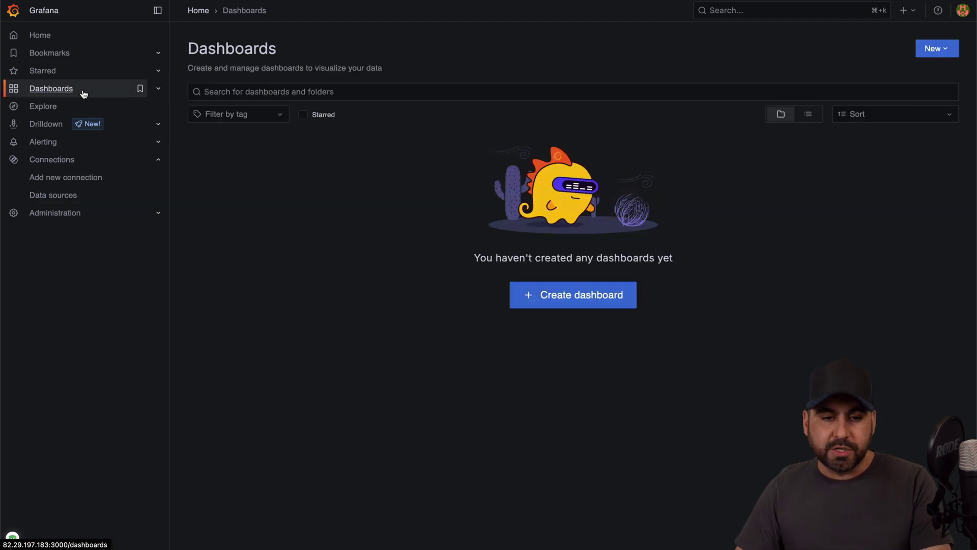
Step: Create a new dashboard with a Time series panel fed by grafana-testdata-datasource
left_click(950, 51)
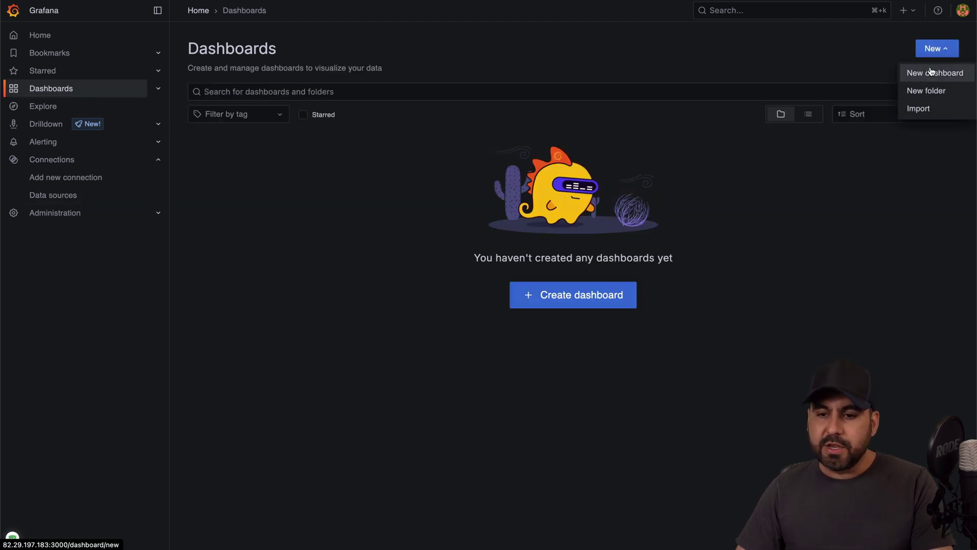
left_click(931, 71)
left_click(554, 234)
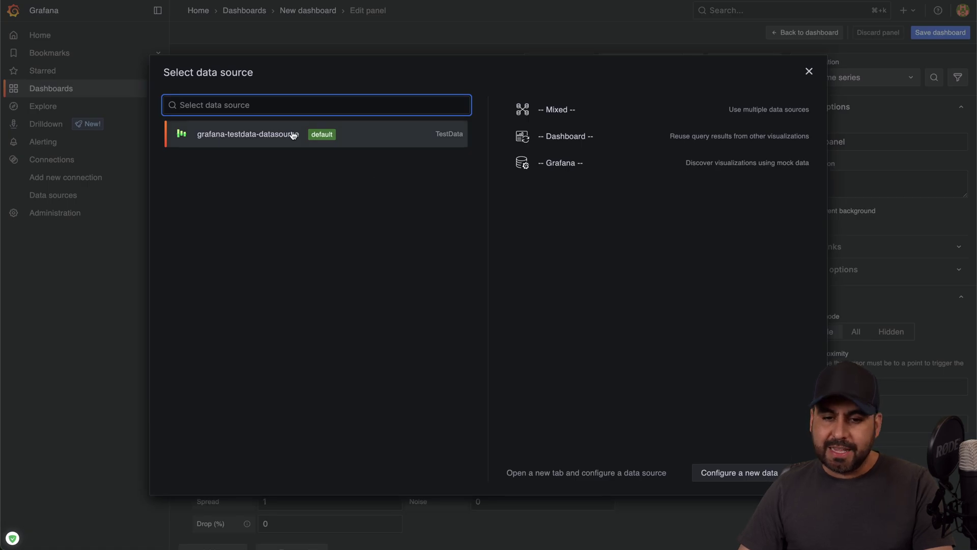
left_click(293, 136)
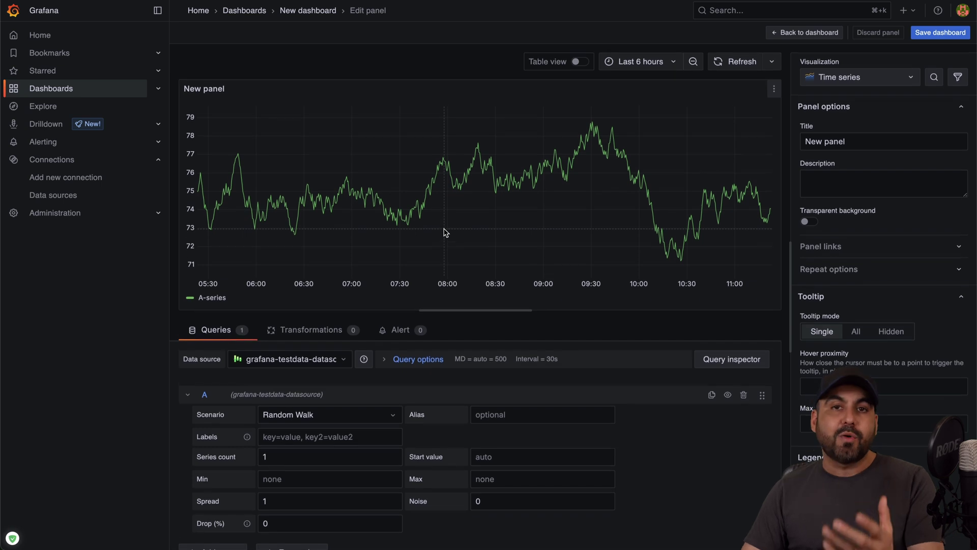
left_click(856, 82)
scroll(845, 362, "down", 10)
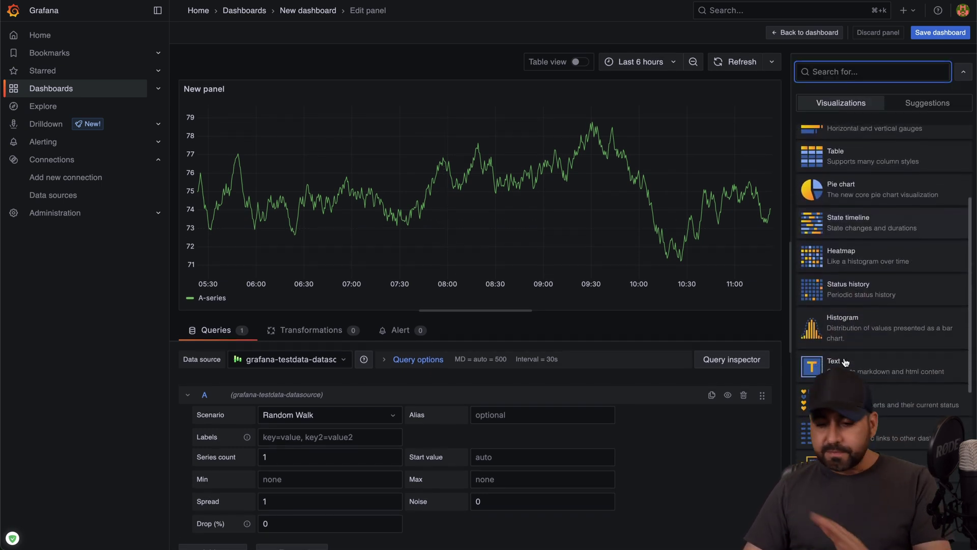
scroll(845, 362, "up", 10)
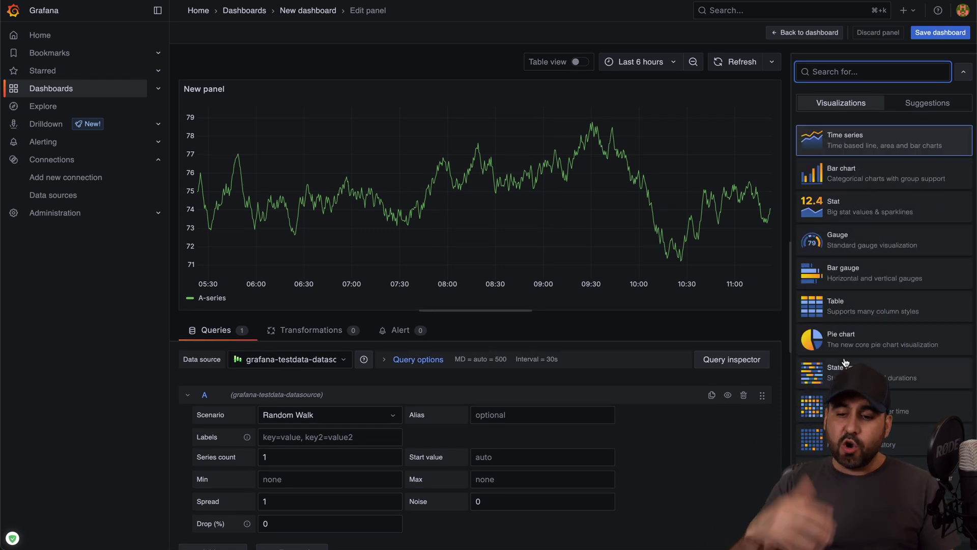
left_click(964, 72)
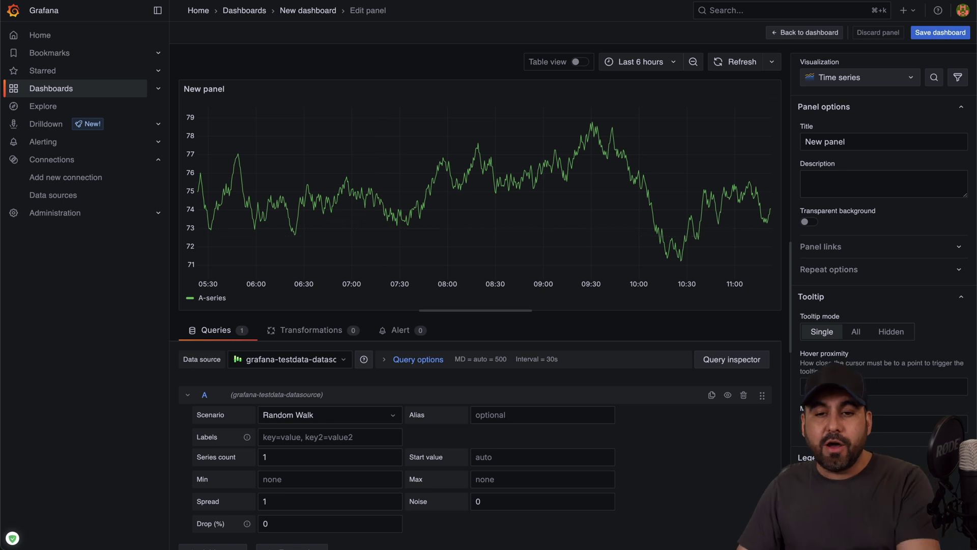
Step: Check the hPanel Operating System tab, then the checkout cart's application list
left_click(605, 4)
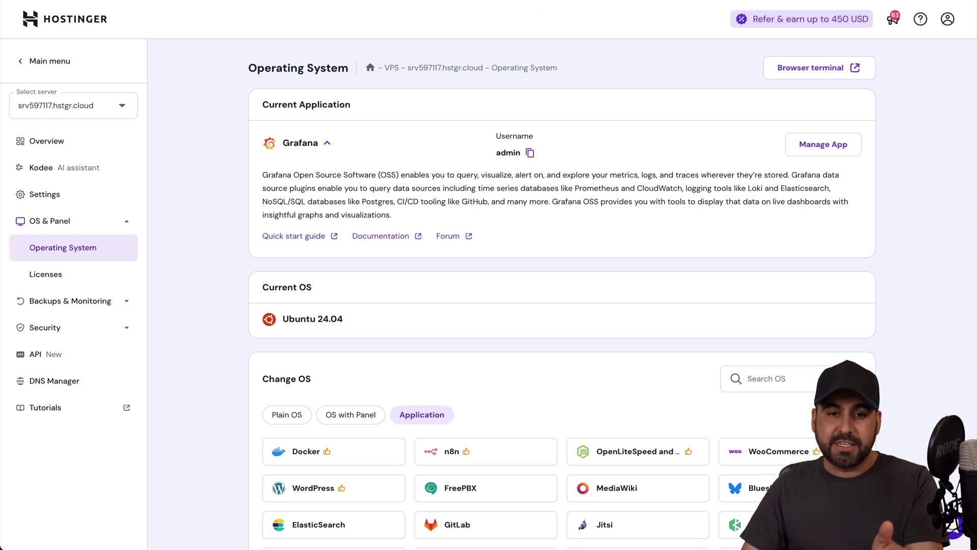
left_click(533, 7)
scroll(514, 39, "down", 7)
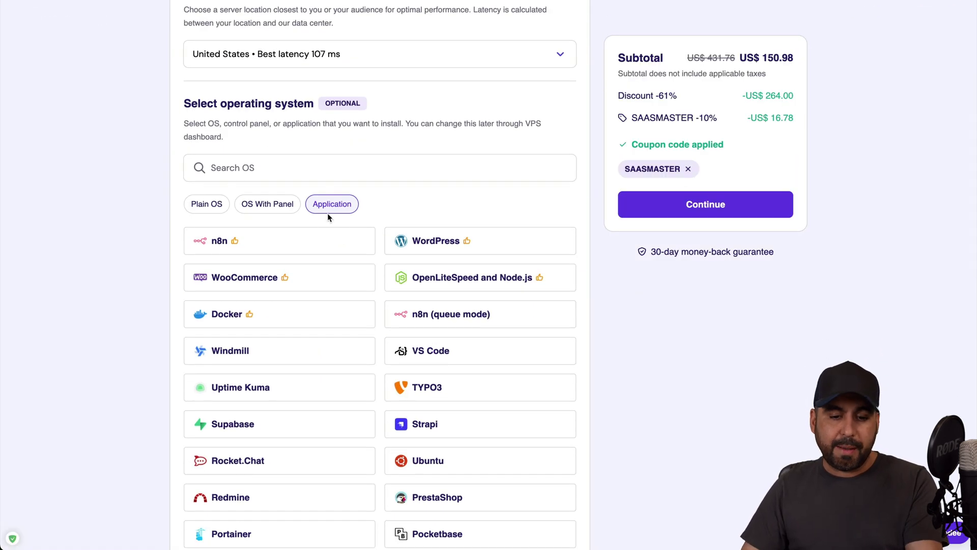